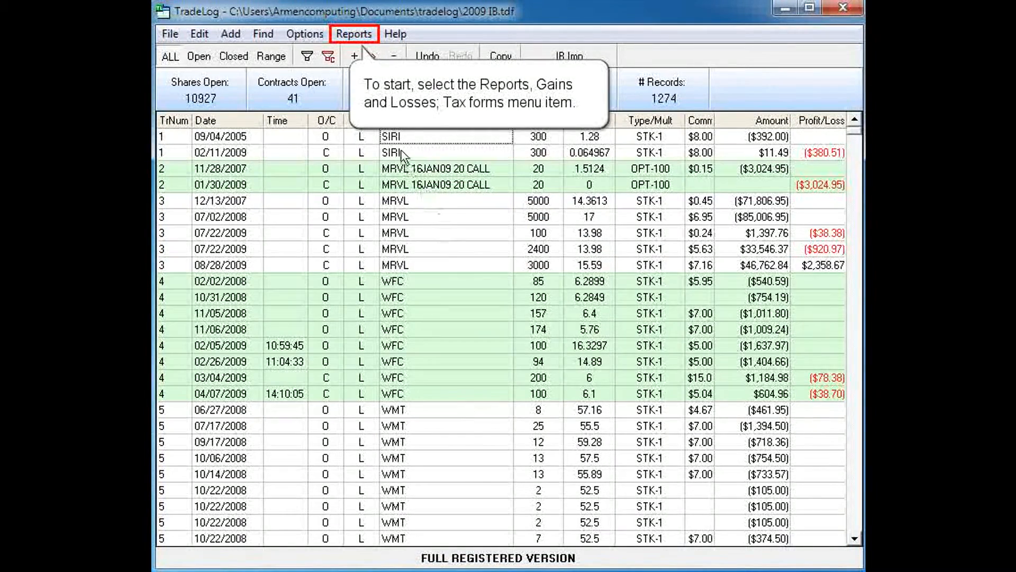
# Open the Gains & Losses tax forms report setup, enable showing SSN / EIN on reports, and enter the taxpayer's social security number.
pyautogui.click(352, 36)
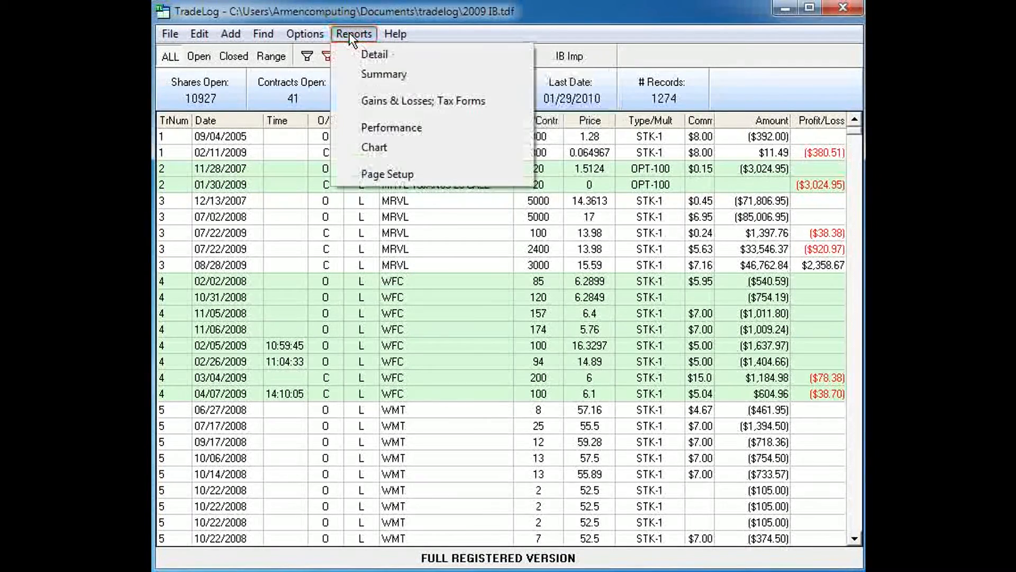
pyautogui.click(370, 101)
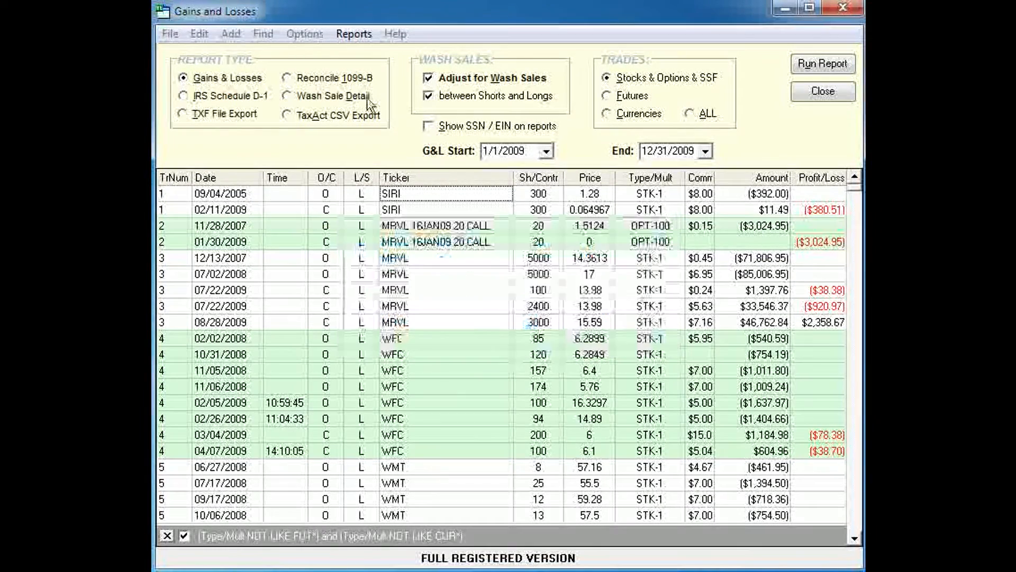
pyautogui.click(427, 126)
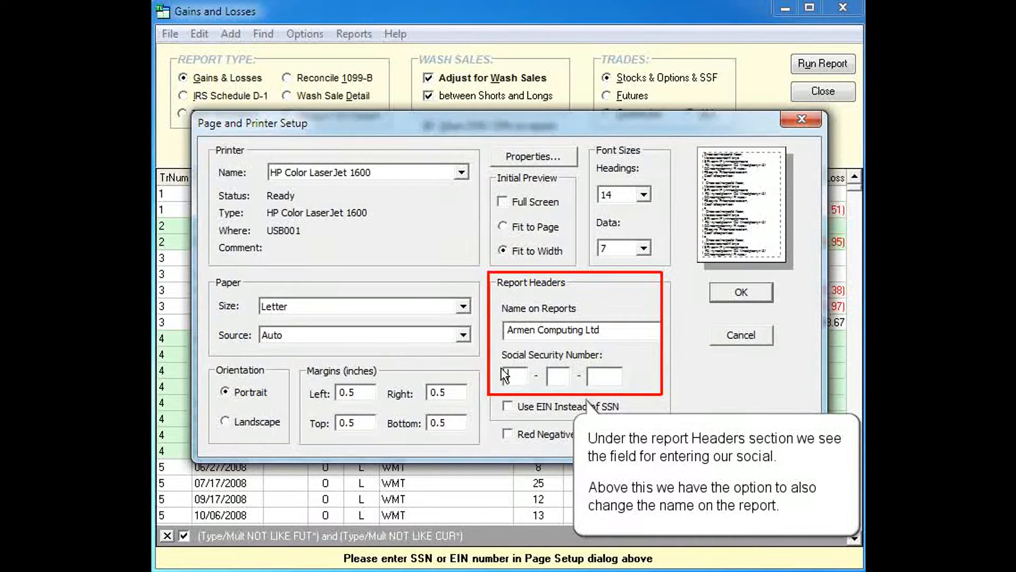
pyautogui.write('123456789')
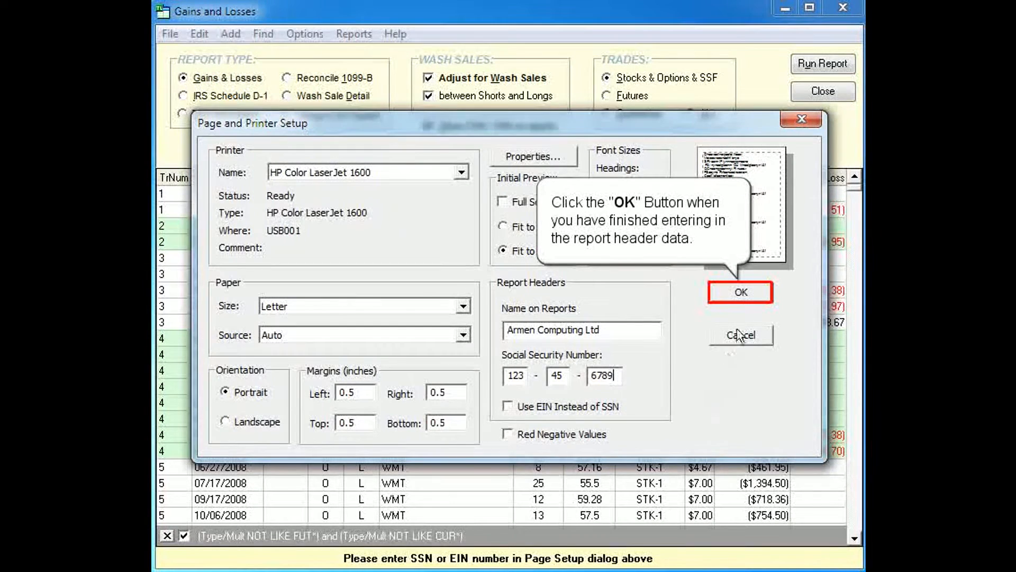
pyautogui.click(743, 293)
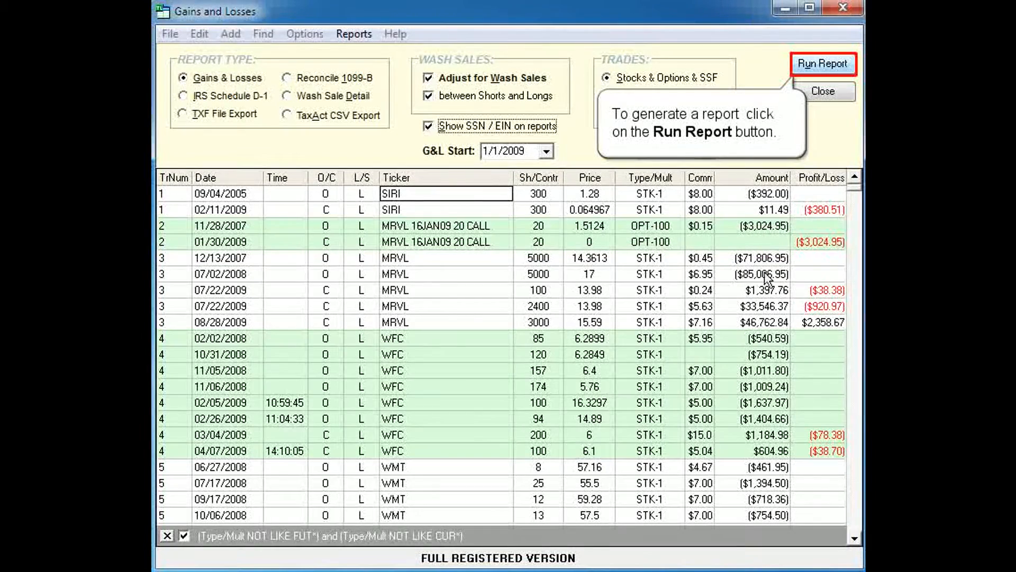
# Run the Gains & Losses report, view its last page and the page before it, and close the preview.
pyautogui.click(823, 63)
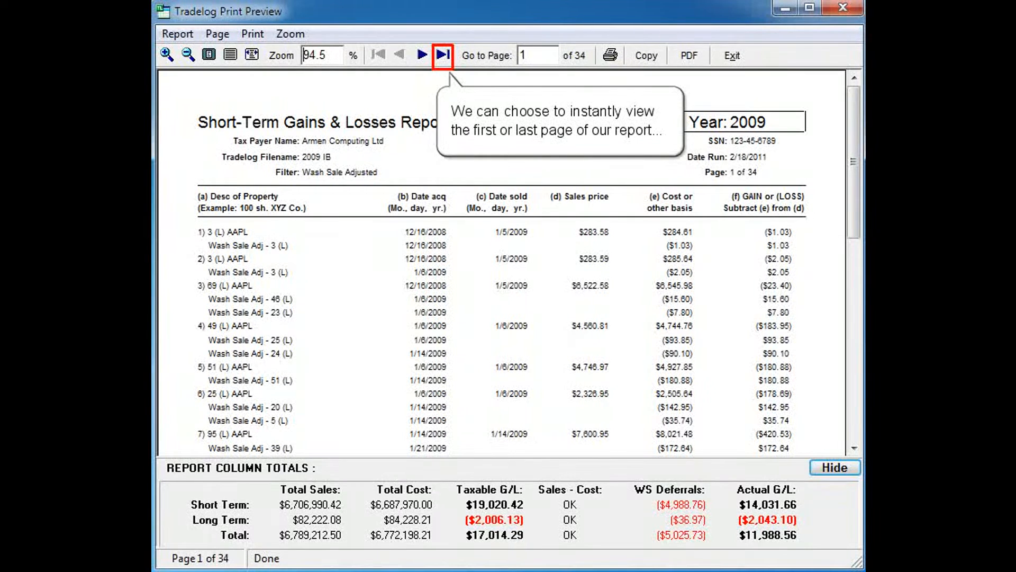
pyautogui.click(443, 55)
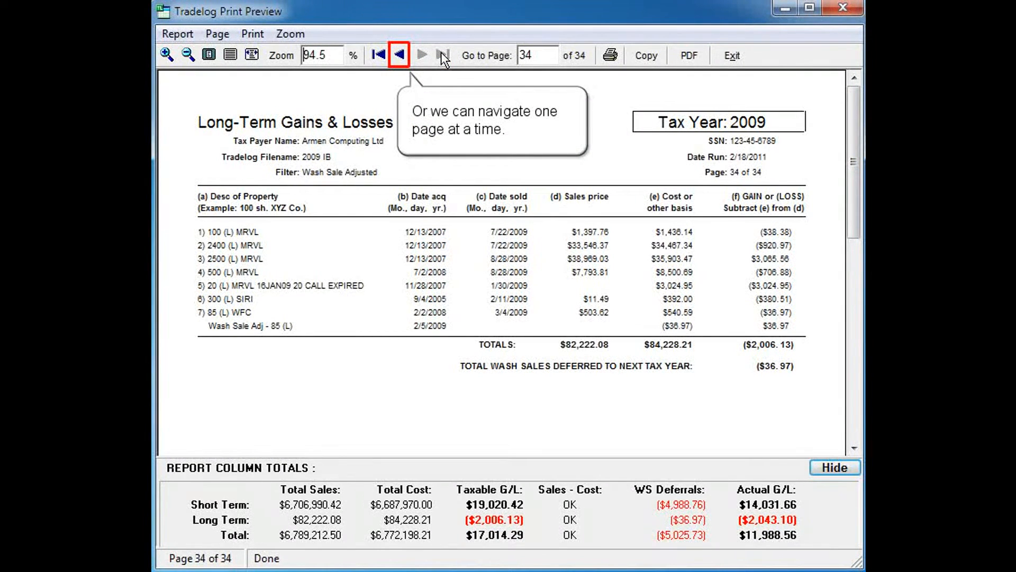
pyautogui.click(400, 54)
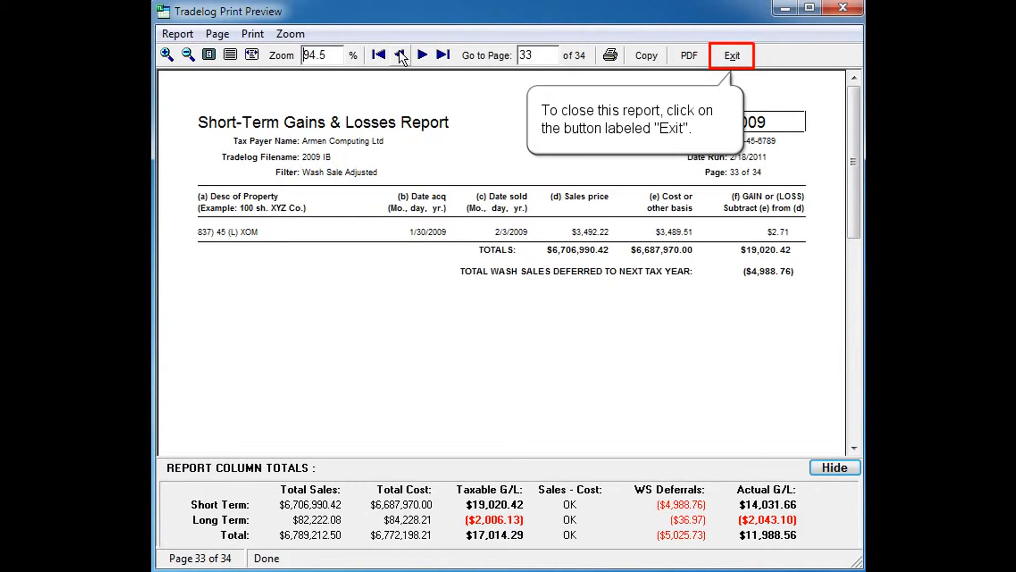
pyautogui.click(731, 54)
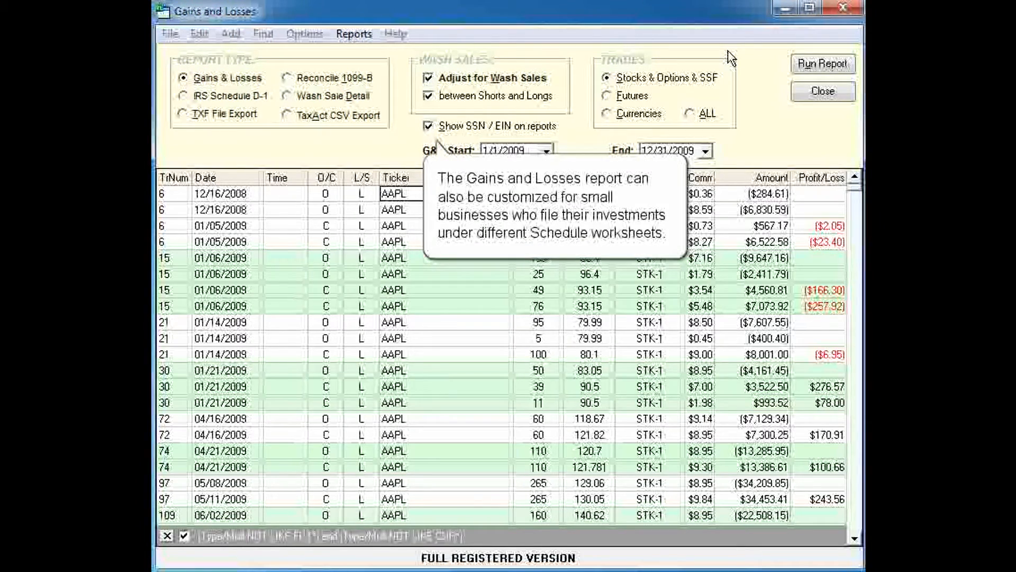
# Set the report headers to use EIN instead of SSN and enter the employer ID number.
pyautogui.click(427, 126)
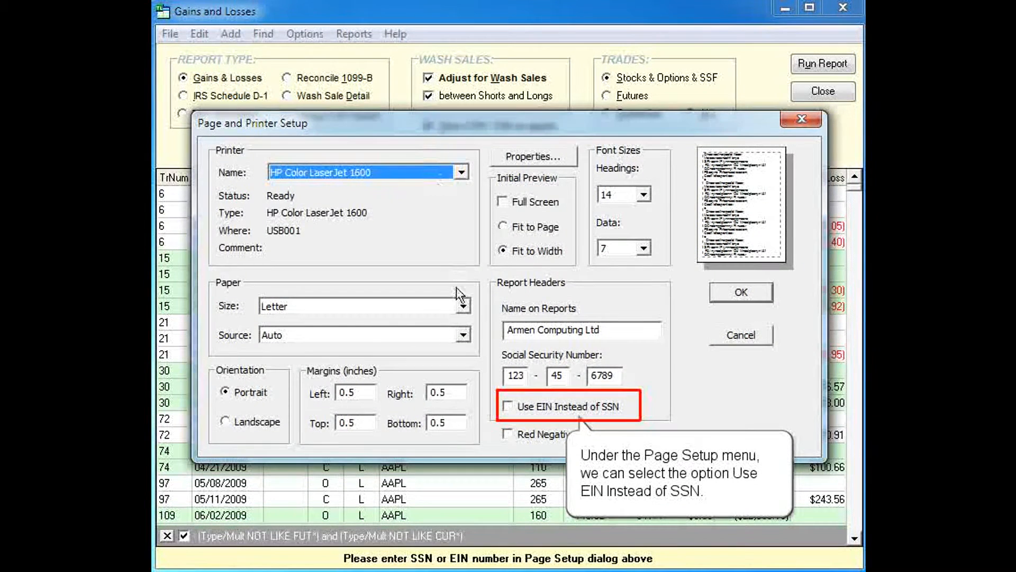
pyautogui.click(508, 407)
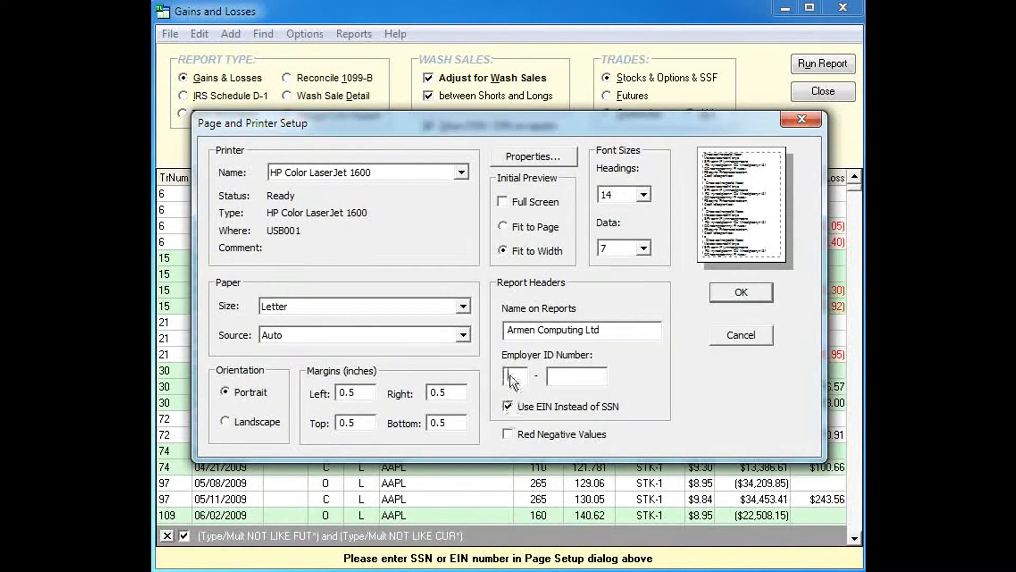
pyautogui.click(511, 377)
pyautogui.write('123456789')
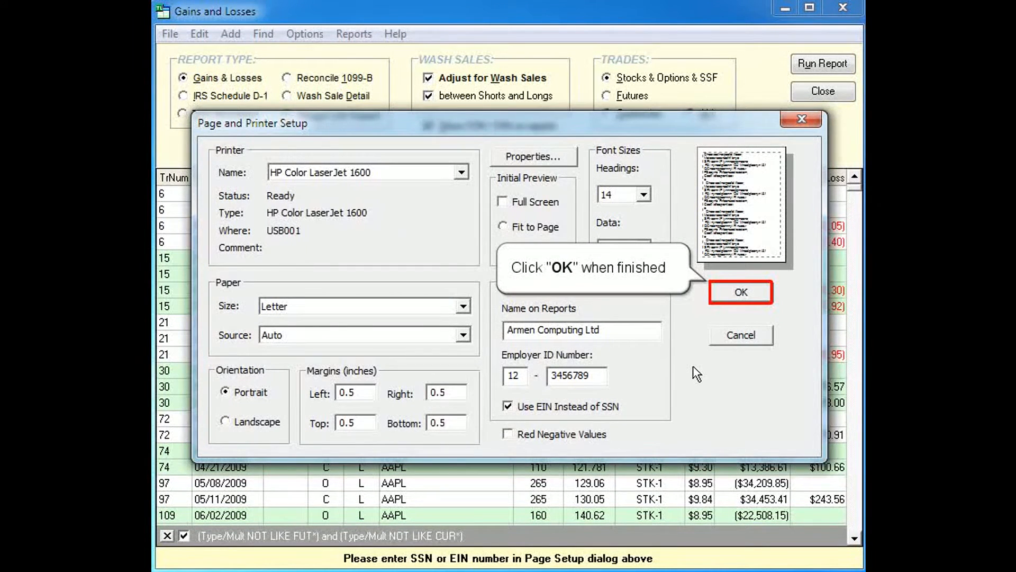
pyautogui.click(740, 292)
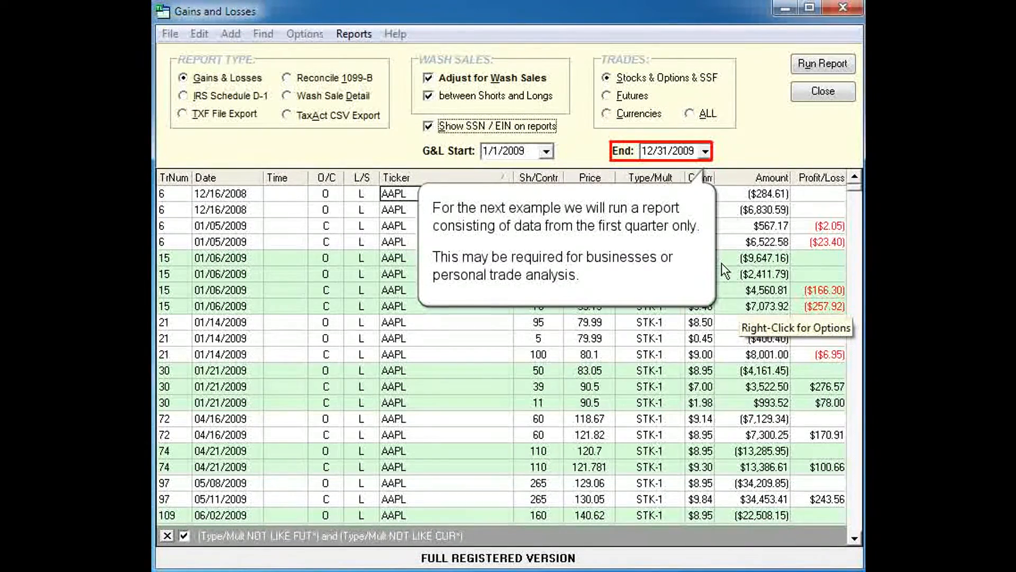
# Set the report's end date to 3/31/2009, and run the Gains & Losses report to view its preview.
pyautogui.click(705, 151)
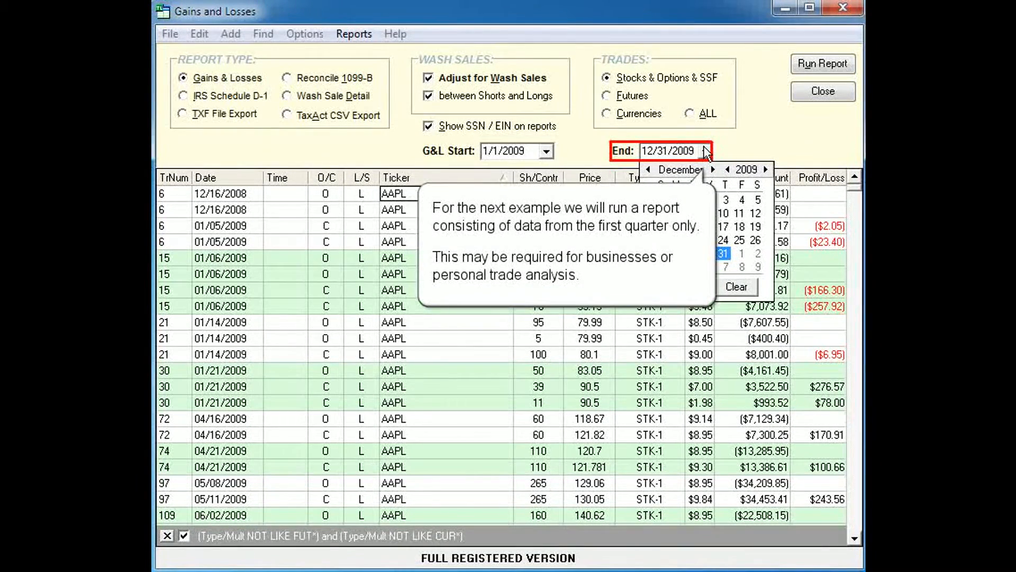
pyautogui.click(713, 169)
pyautogui.click(713, 170)
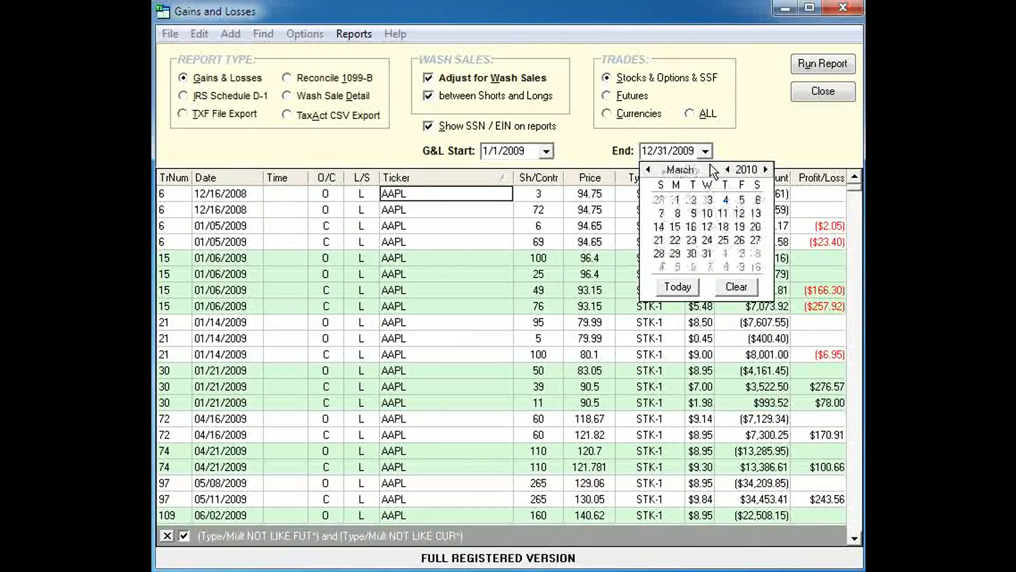
pyautogui.click(713, 169)
pyautogui.click(728, 170)
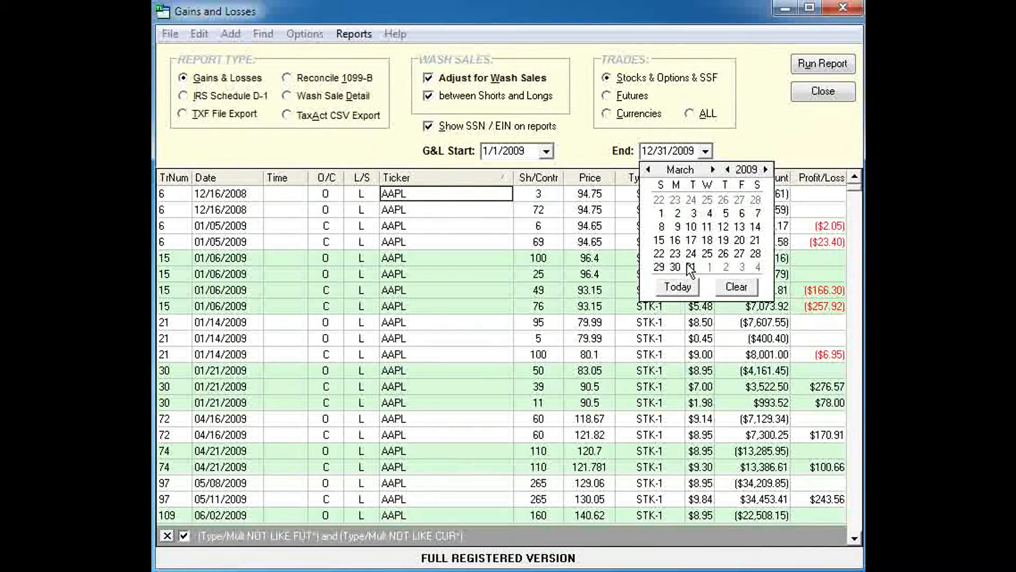
pyautogui.click(691, 268)
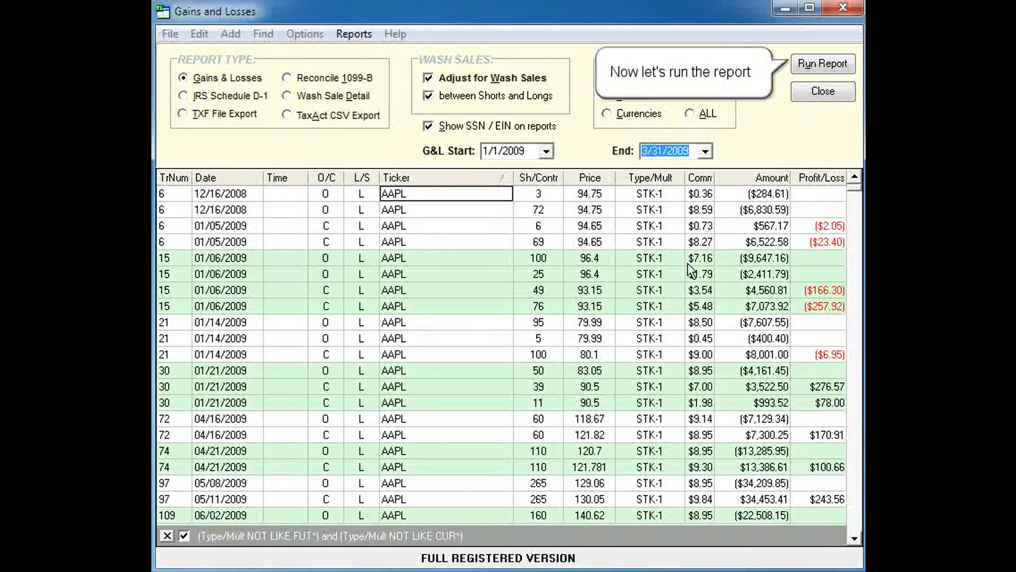
pyautogui.click(826, 64)
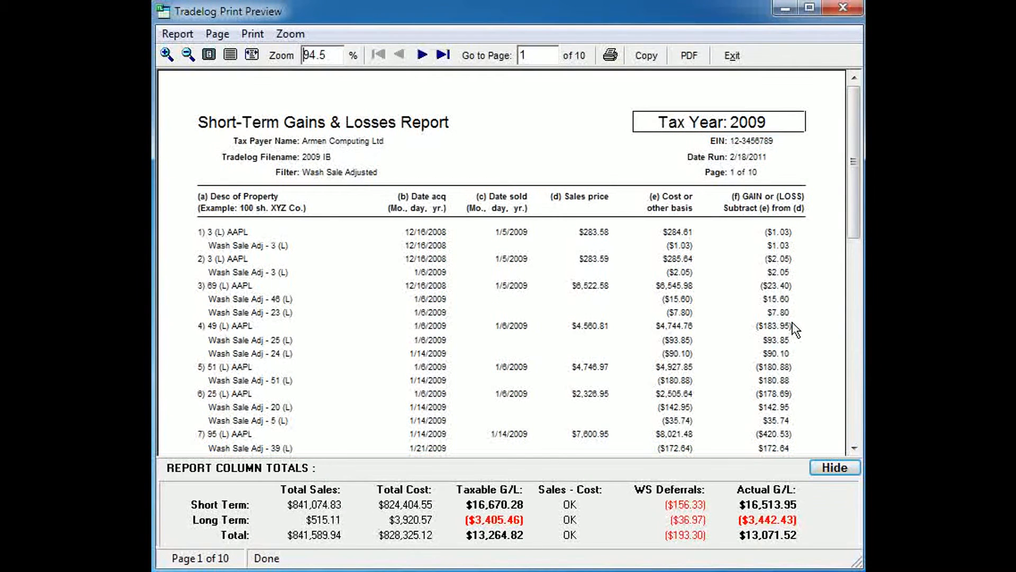
pyautogui.click(734, 56)
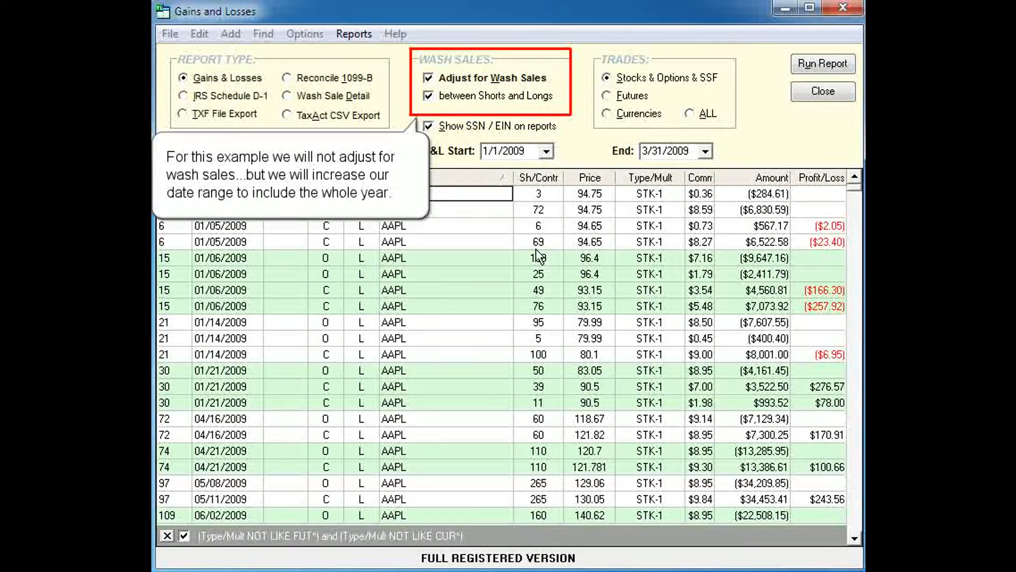
# Turn off the wash sales adjustment and set the report's end date to 12/31/2009.
pyautogui.click(430, 81)
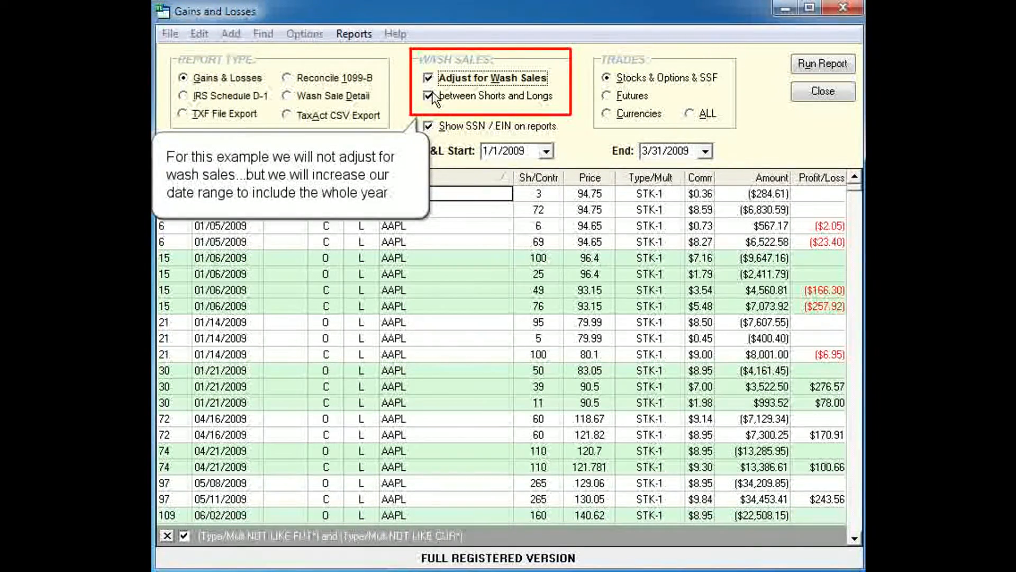
pyautogui.press('space')
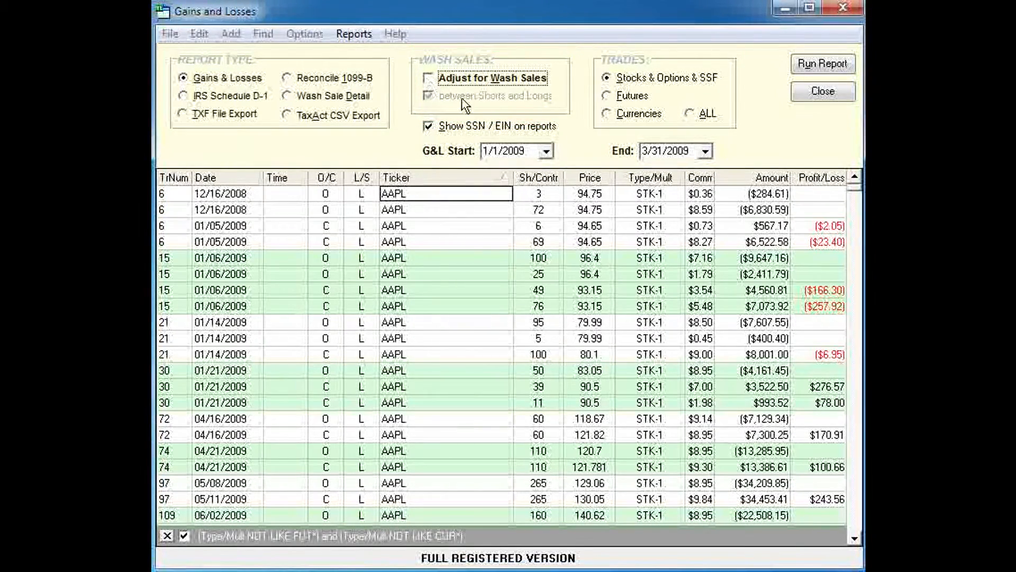
pyautogui.click(706, 152)
pyautogui.click(647, 169)
pyautogui.click(646, 169)
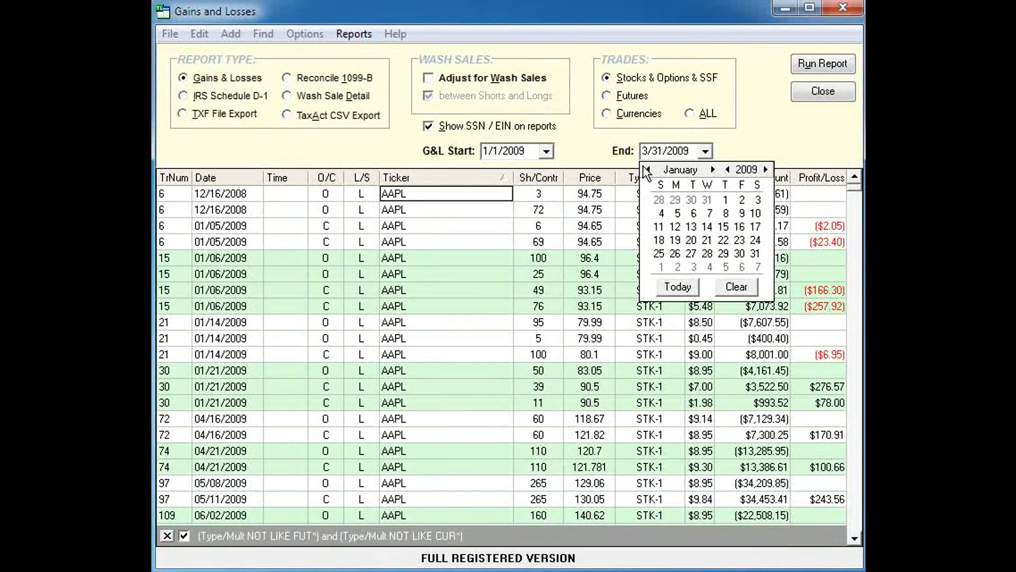
pyautogui.click(647, 169)
pyautogui.click(765, 169)
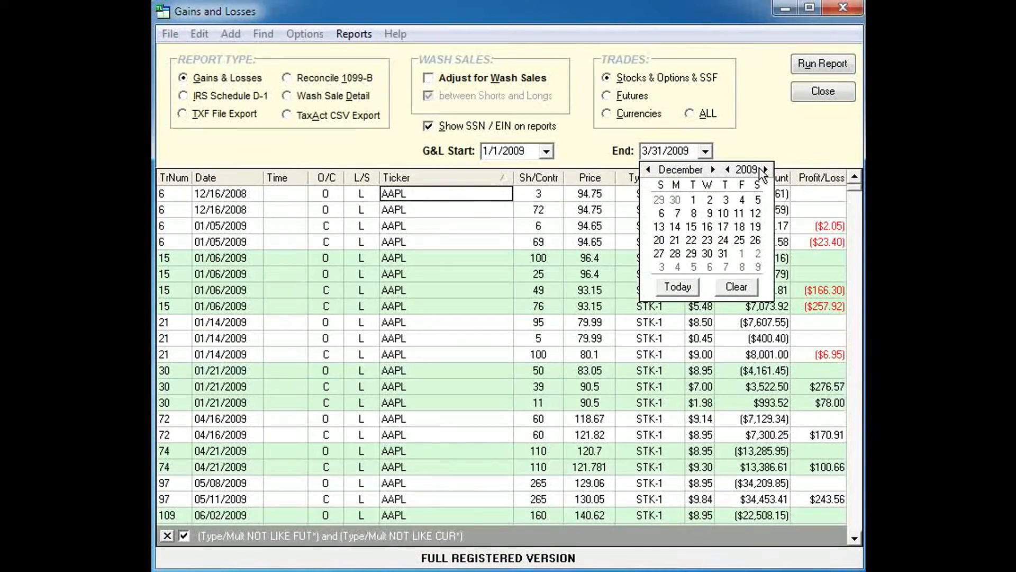
pyautogui.click(723, 253)
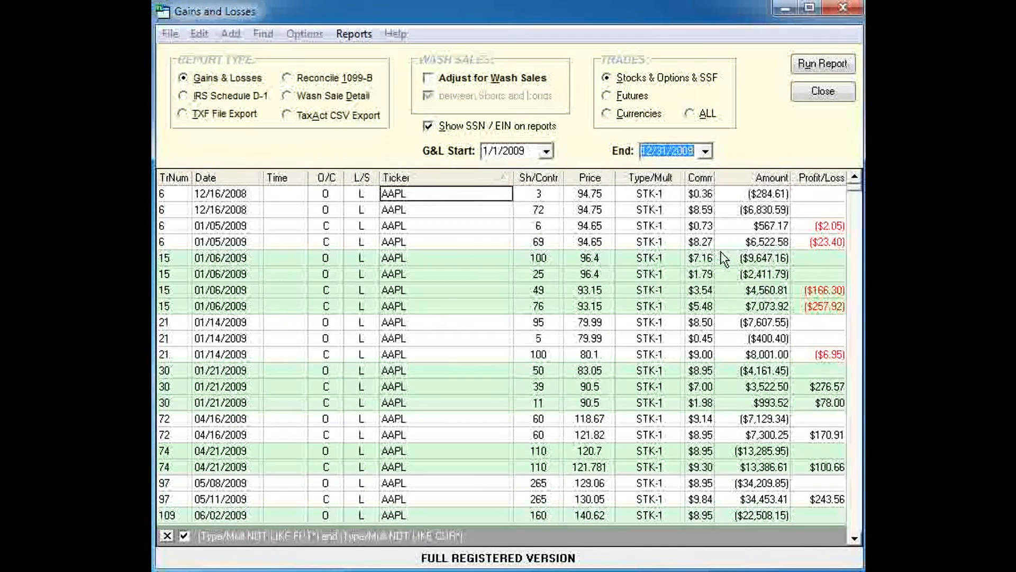
# Run the Gains & Losses report and copy its data into the blank Excel workbook's Sheet1 starting at cell A1.
pyautogui.click(812, 63)
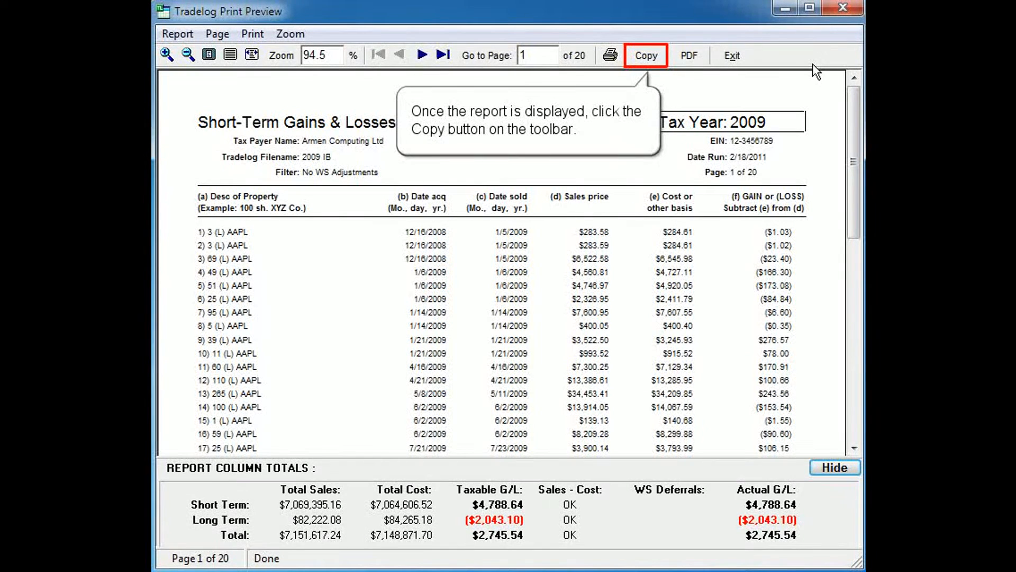
pyautogui.click(645, 56)
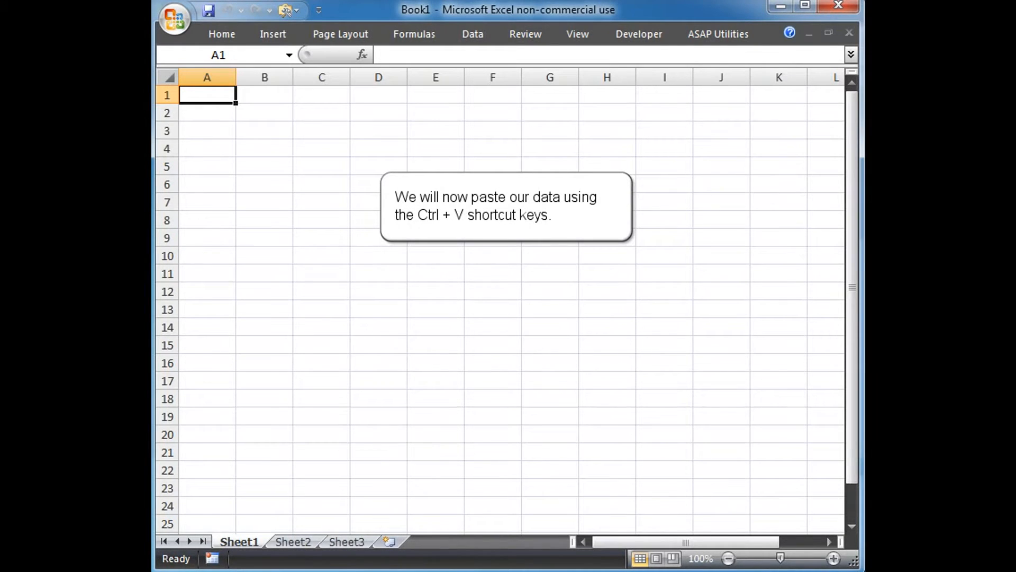
pyautogui.hotkey('ctrl', 'v')
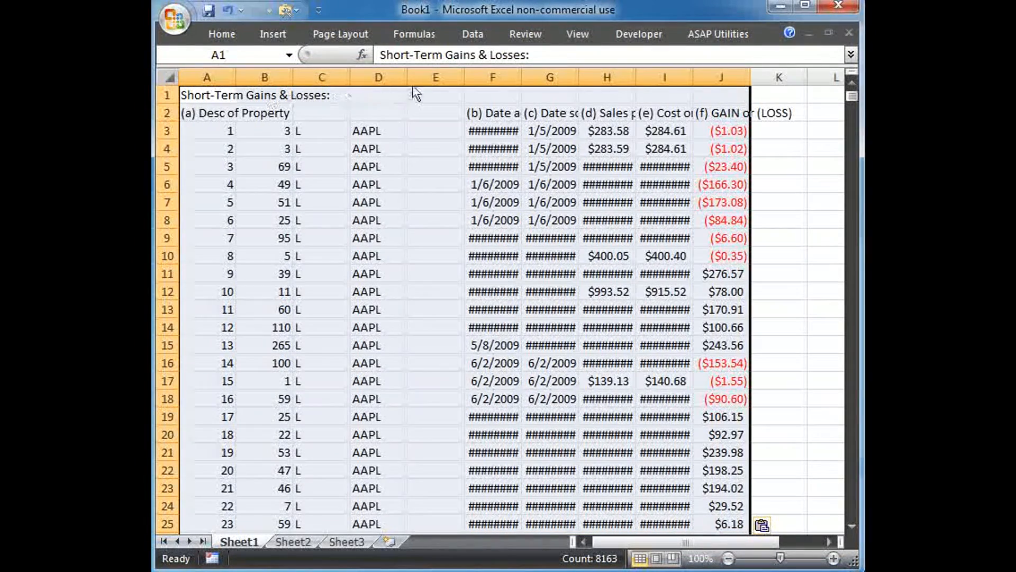
# Delete the empty column E between the ticker and the date acquired columns.
pyautogui.click(430, 78)
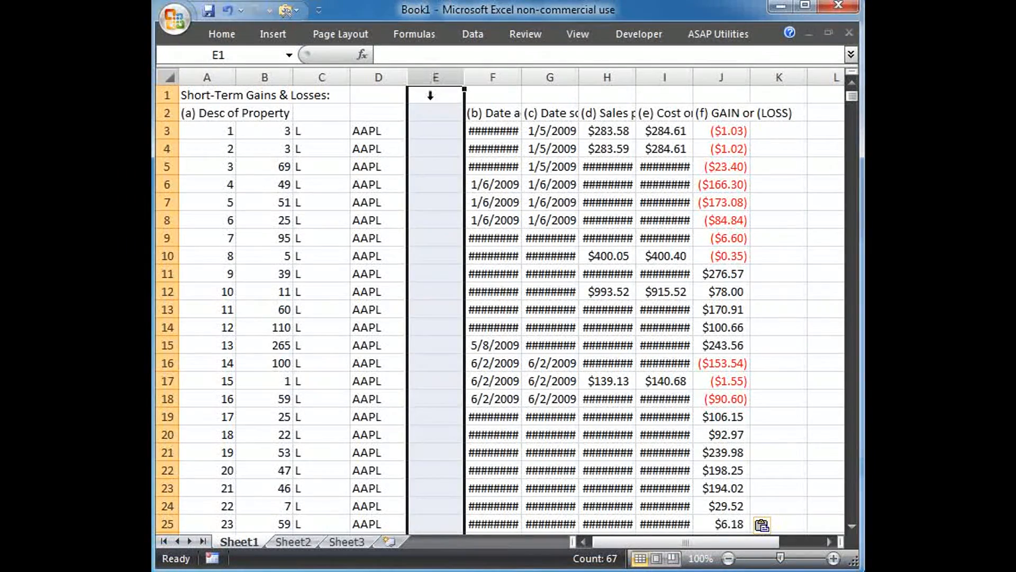
pyautogui.rightClick(447, 181)
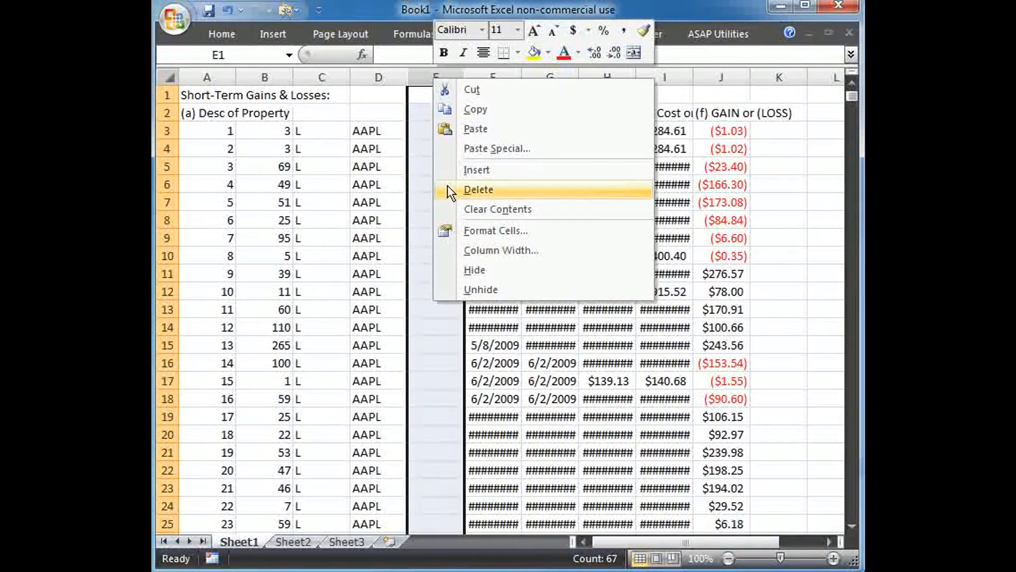
pyautogui.click(447, 188)
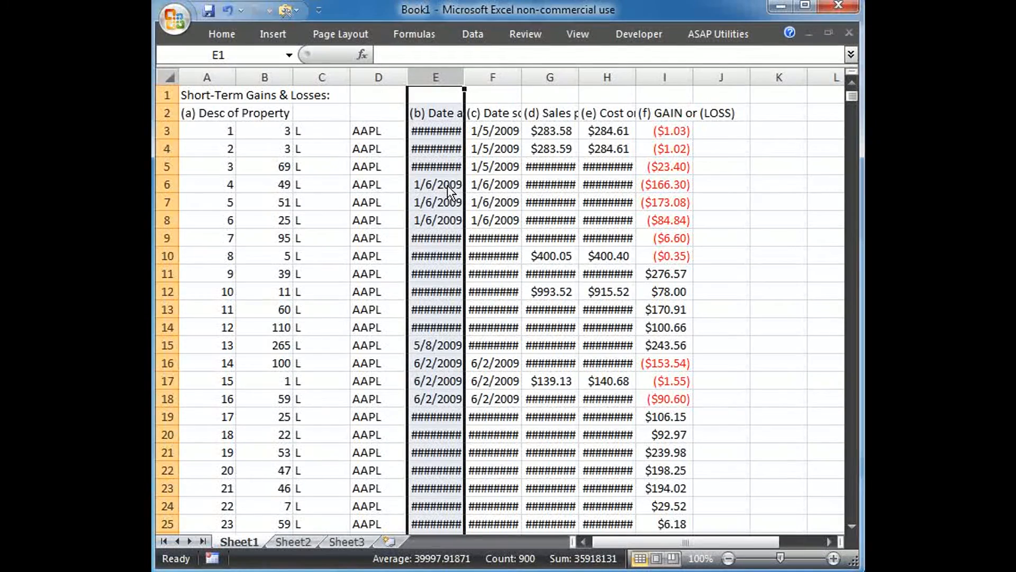
# Widen columns E through H so the dates, sales prices and cost values fit.
pyautogui.moveTo(464, 78); pyautogui.dragTo(471, 78)
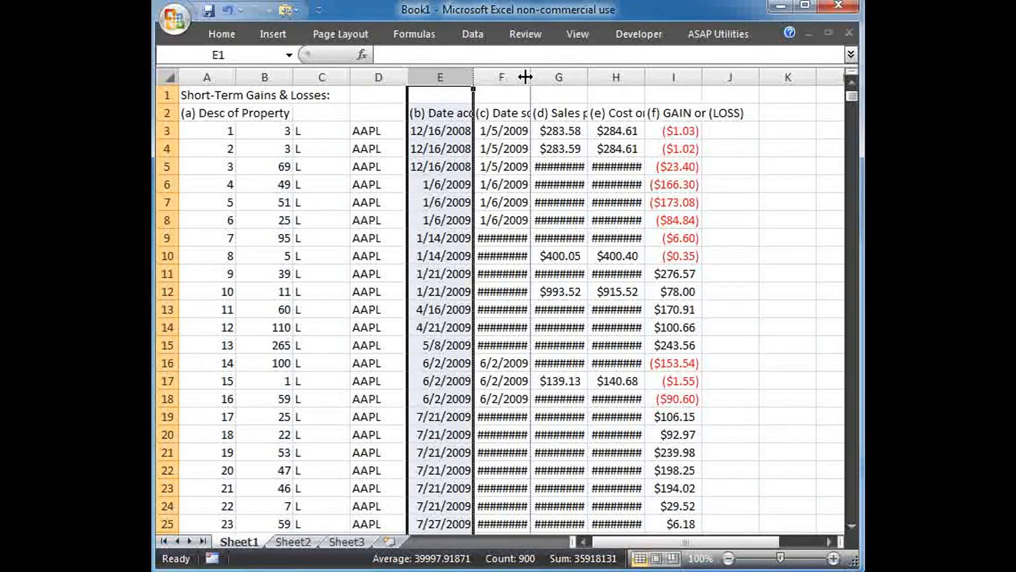
pyautogui.moveTo(525, 77); pyautogui.dragTo(528, 77)
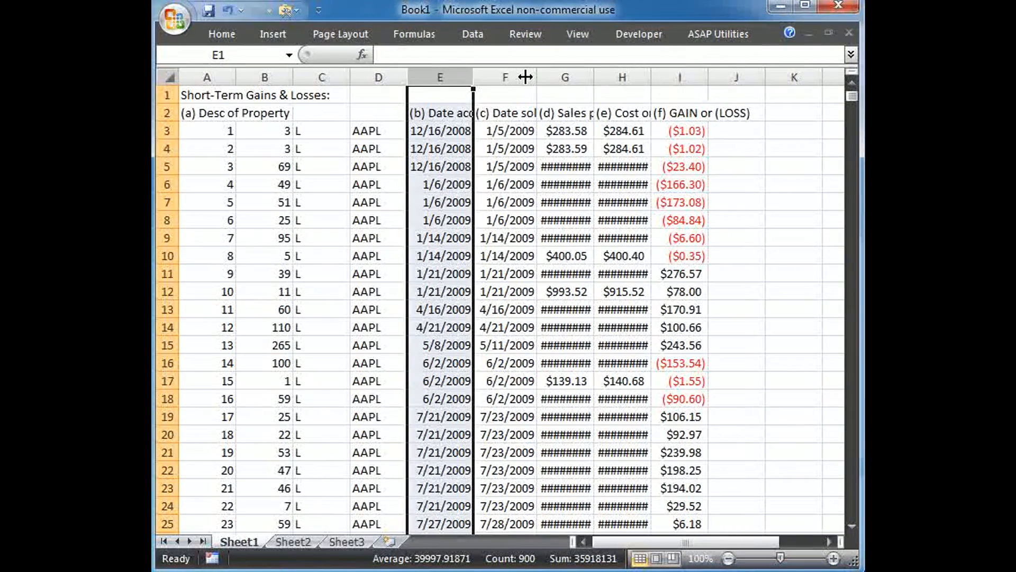
pyautogui.moveTo(594, 77); pyautogui.dragTo(606, 76)
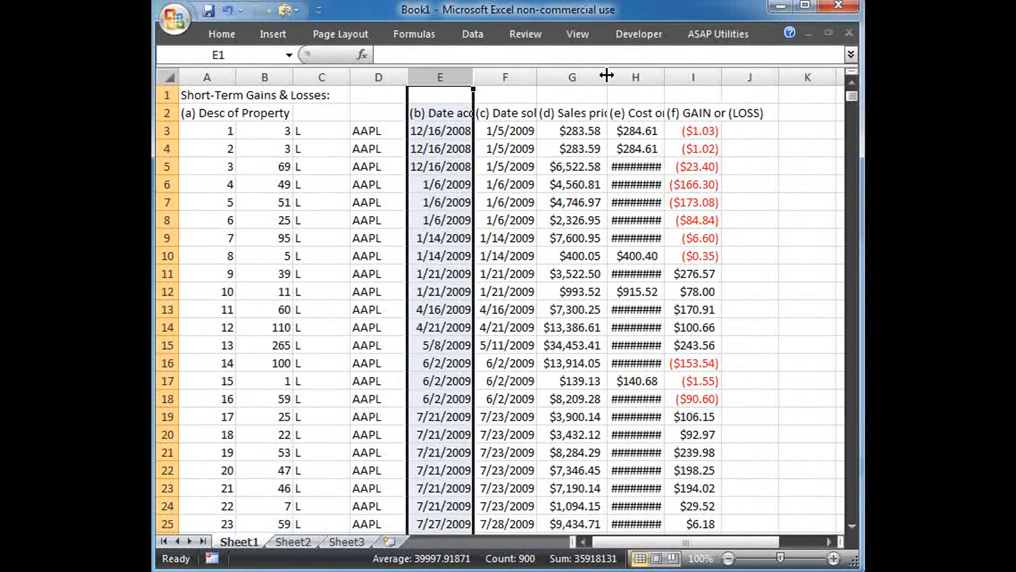
pyautogui.moveTo(665, 78); pyautogui.dragTo(668, 77)
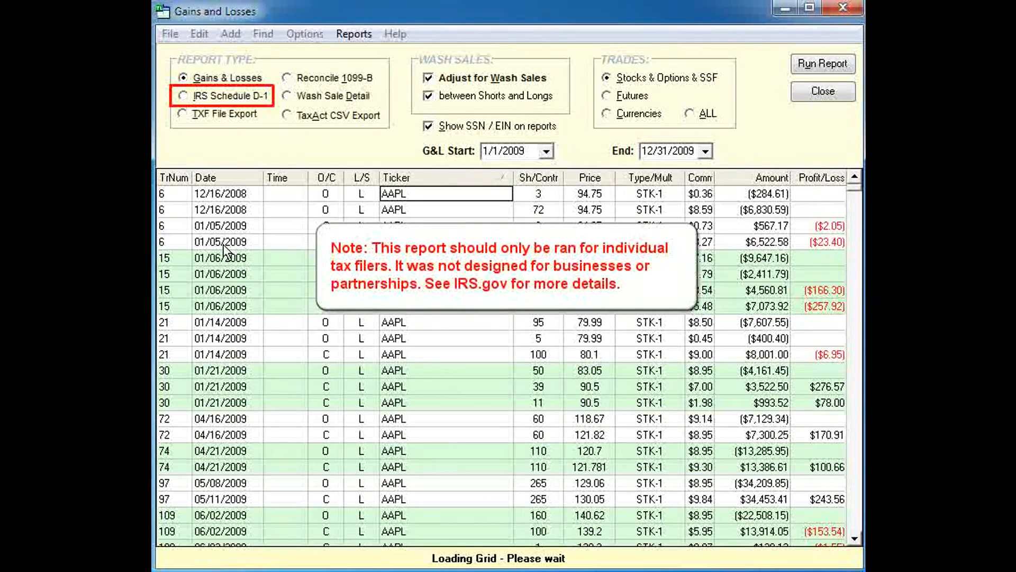
# Switch to TradeLog and run the IRS Schedule D-1 report.
pyautogui.click(184, 95)
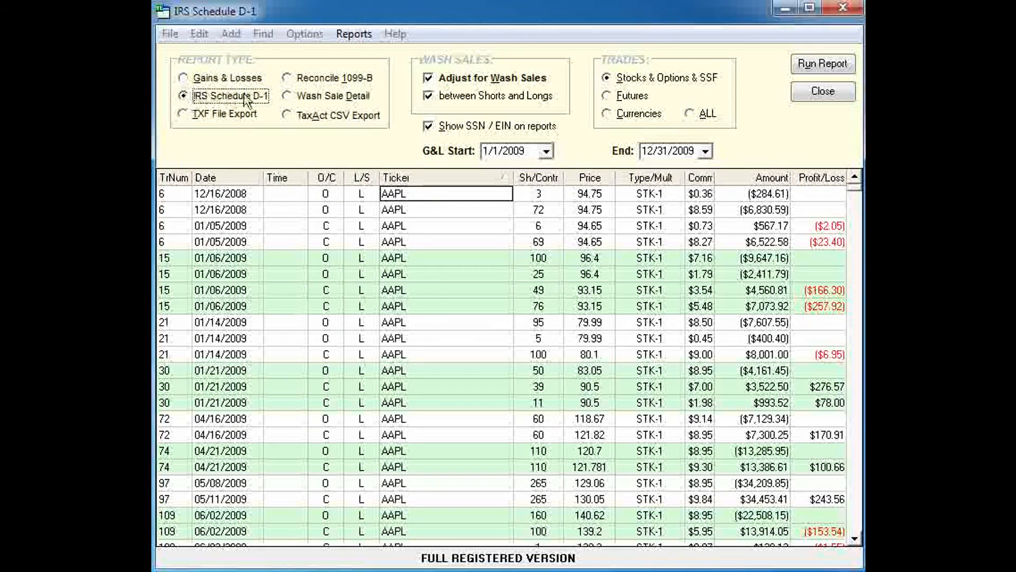
pyautogui.click(823, 64)
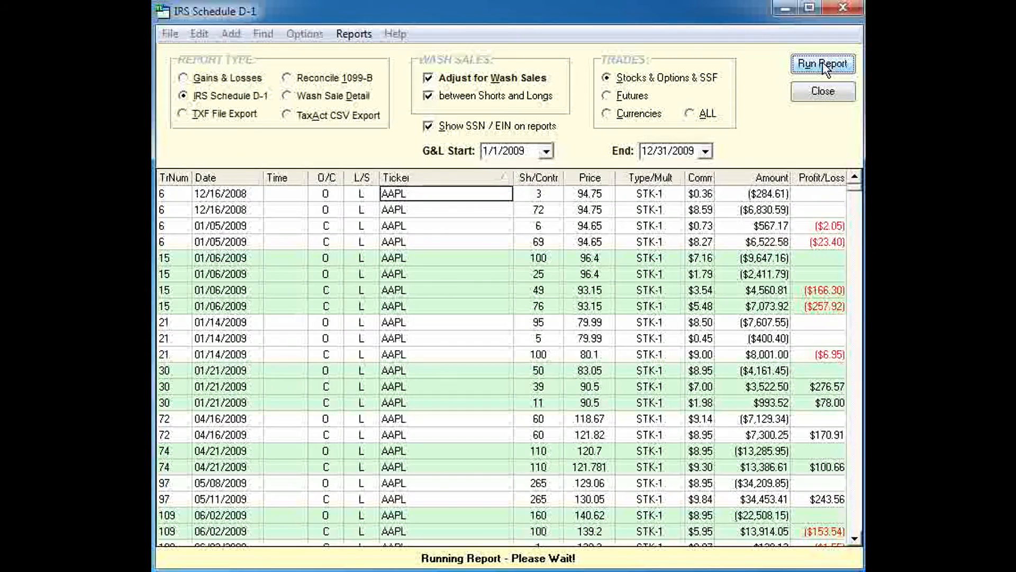